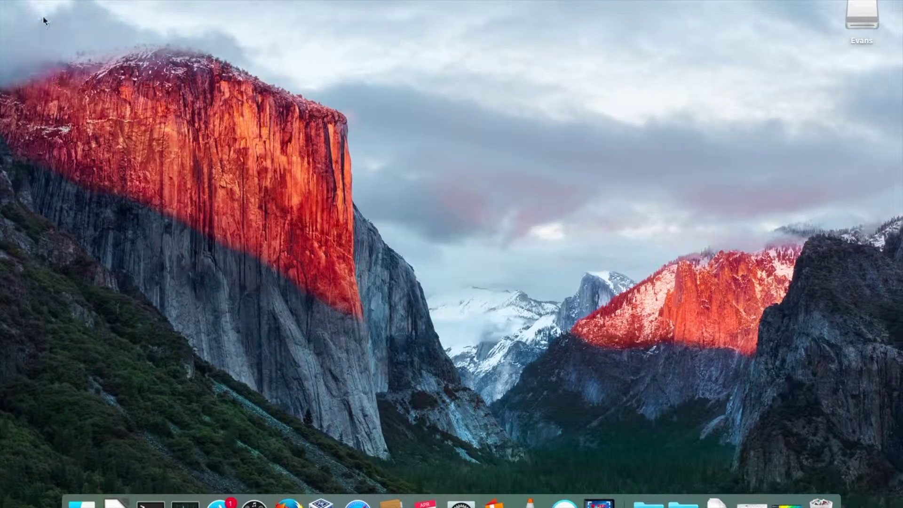
# Open About This Mac and its System Report showing the Hardware Overview.
pyautogui.click(12, 0)
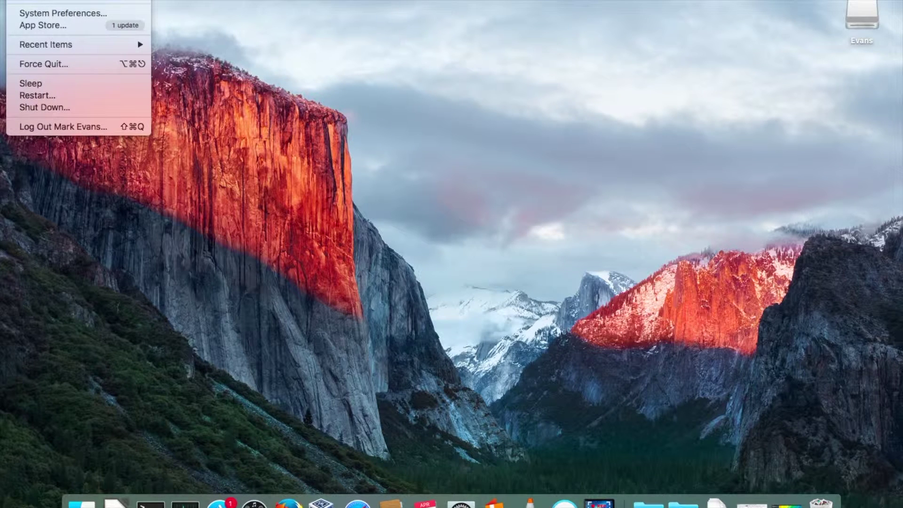
pyautogui.click(32, 1)
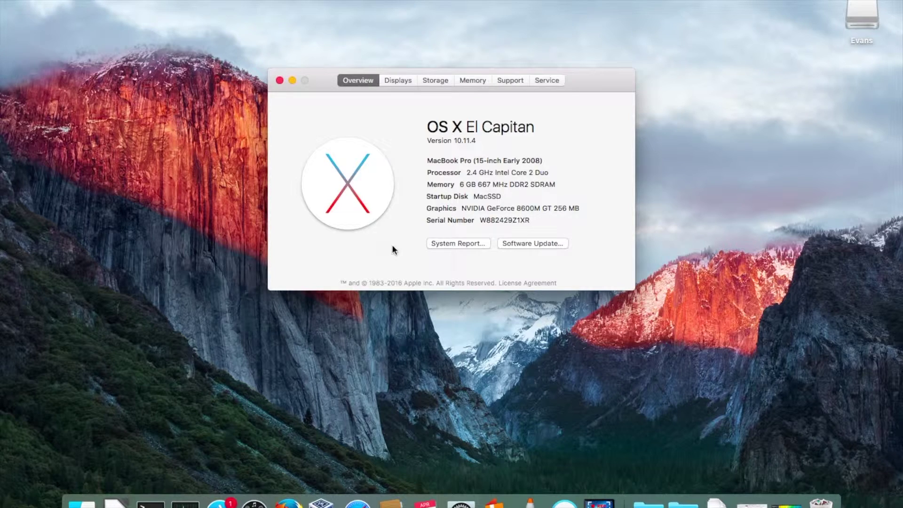
pyautogui.click(439, 247)
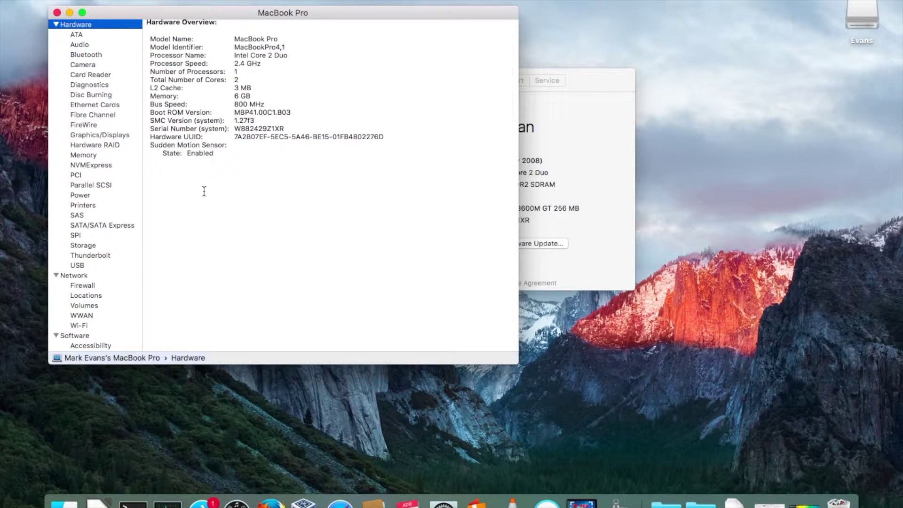
pyautogui.click(94, 226)
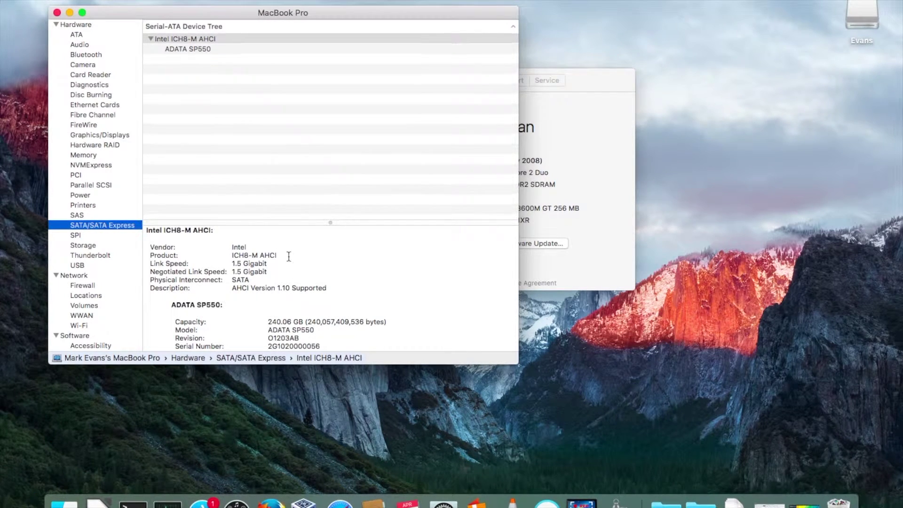
pyautogui.scroll(-2, 324, 287)
pyautogui.scroll(2, 323, 287)
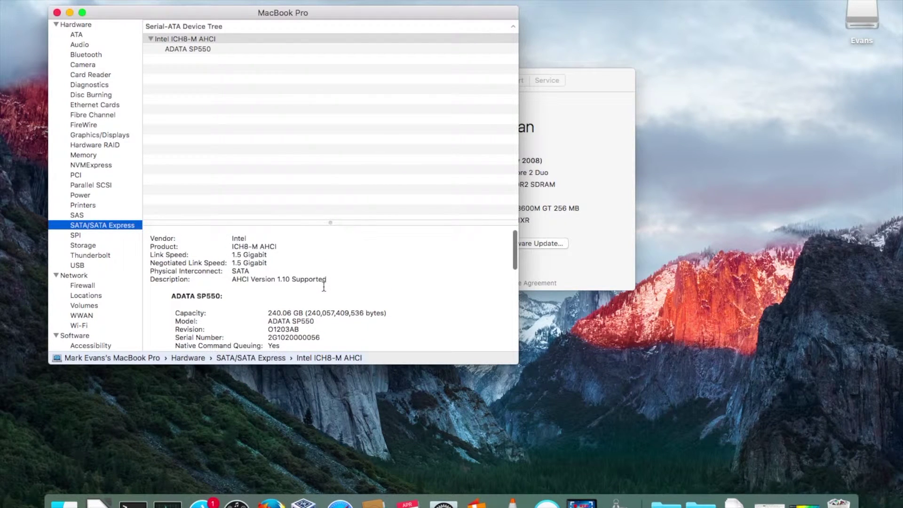
pyautogui.scroll(-3, 324, 286)
pyautogui.scroll(-3, 324, 286)
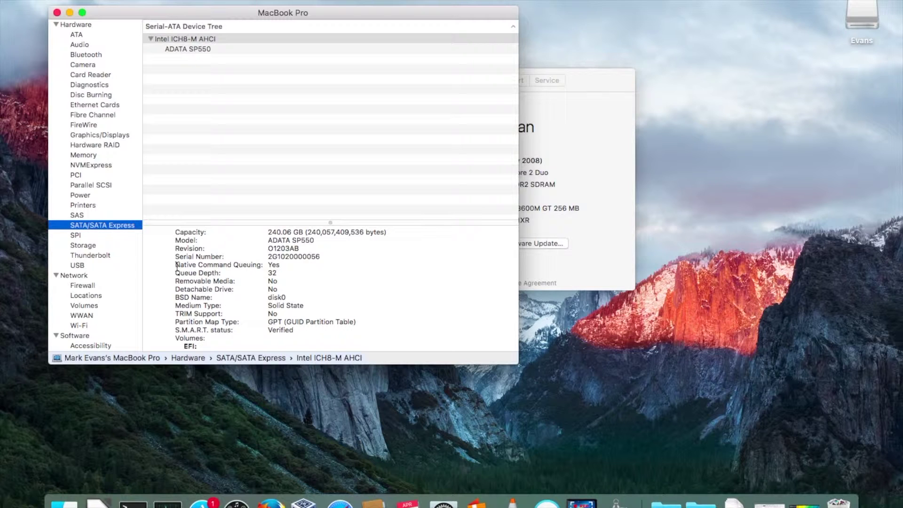
pyautogui.scroll(2, 339, 288)
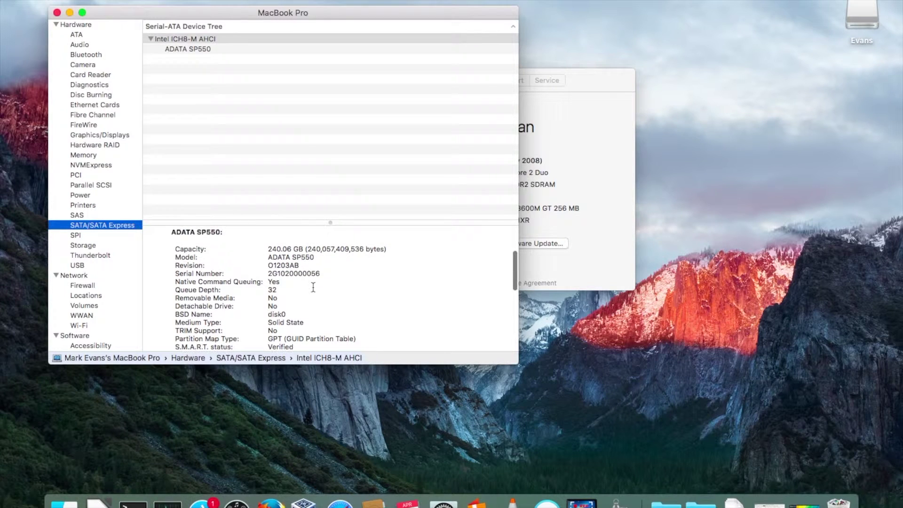
pyautogui.moveTo(174, 249); pyautogui.dragTo(400, 249)
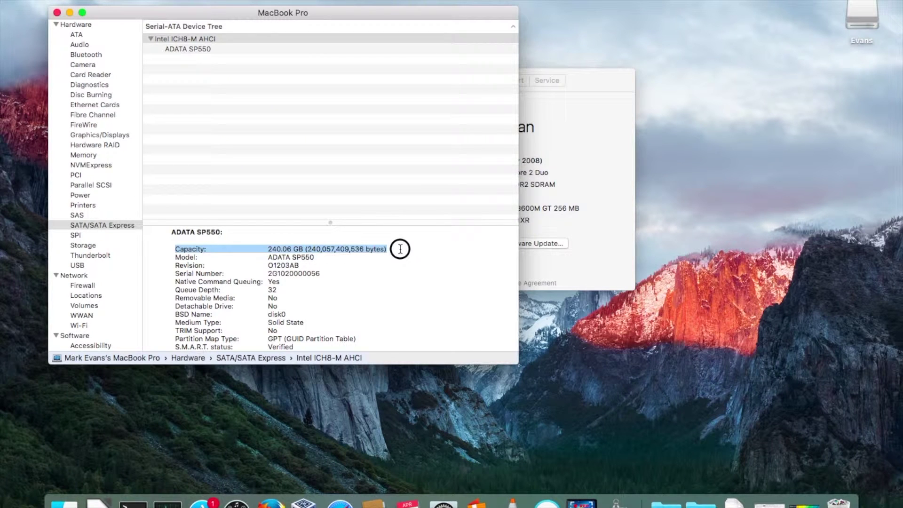
pyautogui.click(399, 250)
pyautogui.scroll(-3, 319, 294)
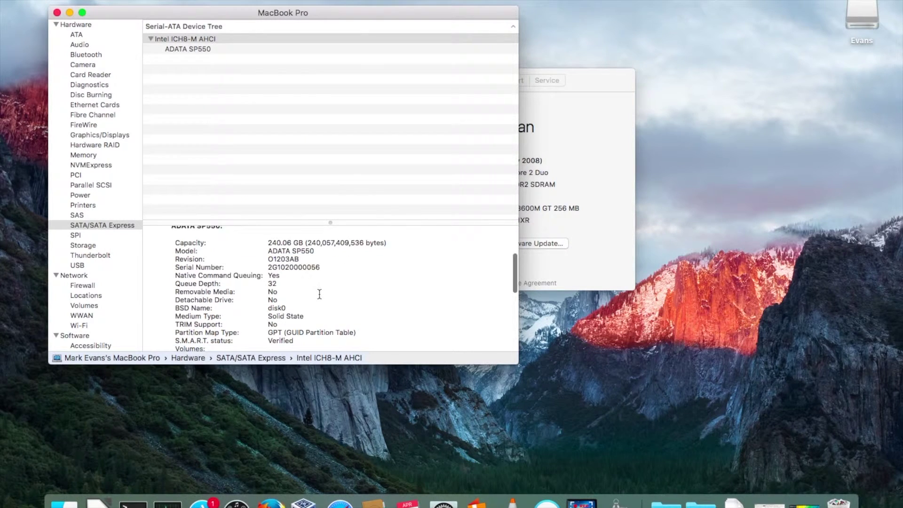
pyautogui.moveTo(175, 305); pyautogui.dragTo(285, 305)
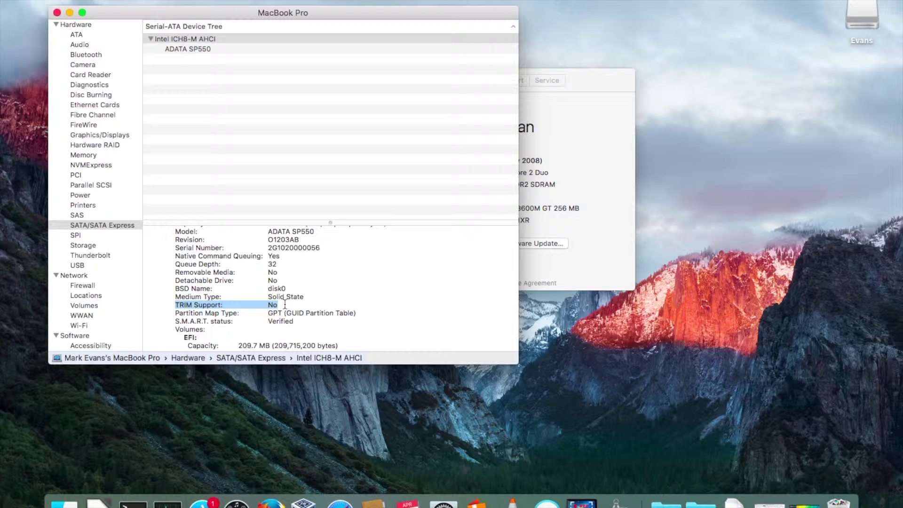
pyautogui.click(285, 305)
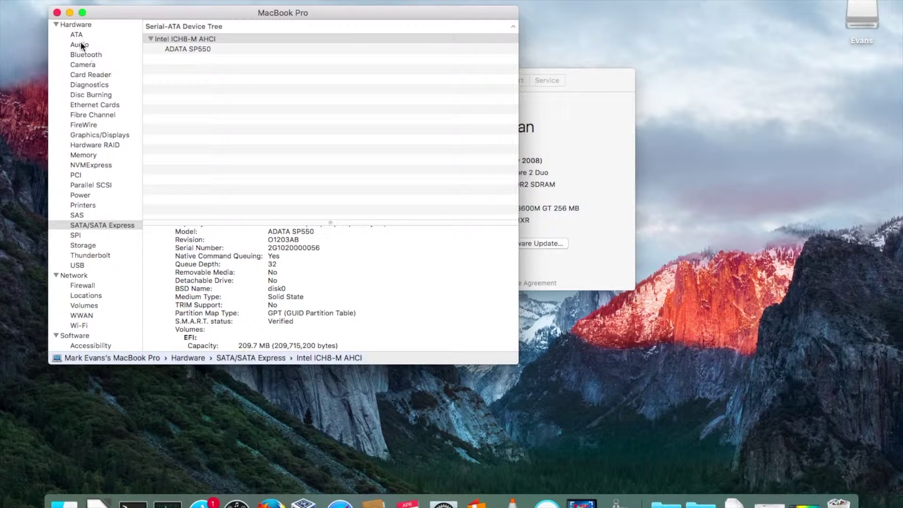
pyautogui.click(57, 13)
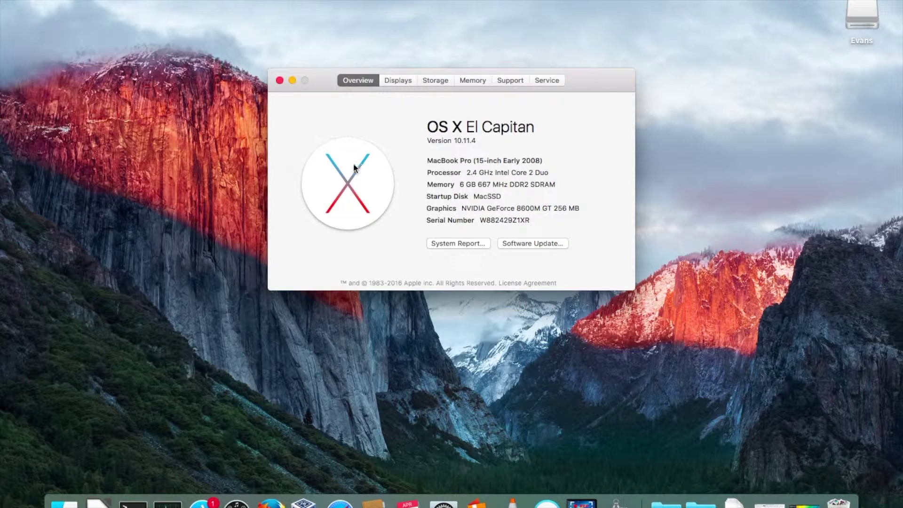
# Open TrimEnabler.dmg from the Evans drive and copy Trim Enabler into Applications.
pyautogui.click(280, 81)
pyautogui.click(858, 8)
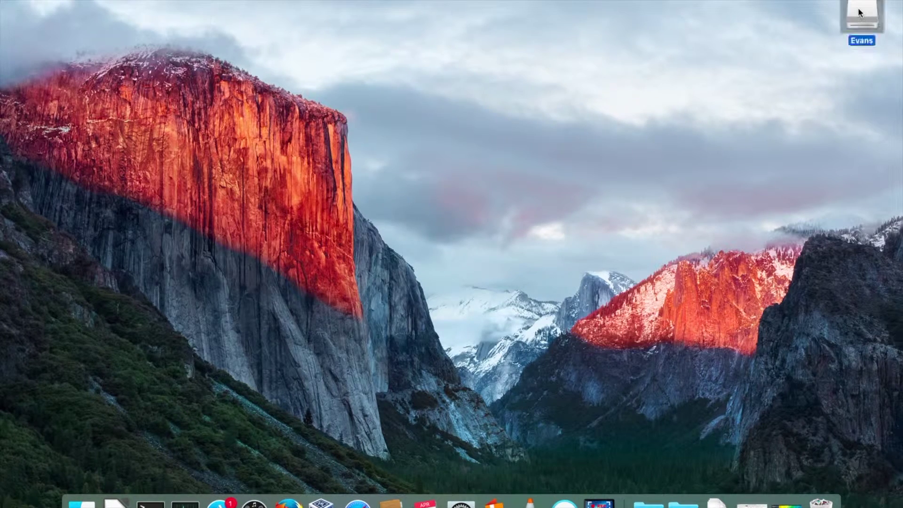
pyautogui.doubleClick(858, 7)
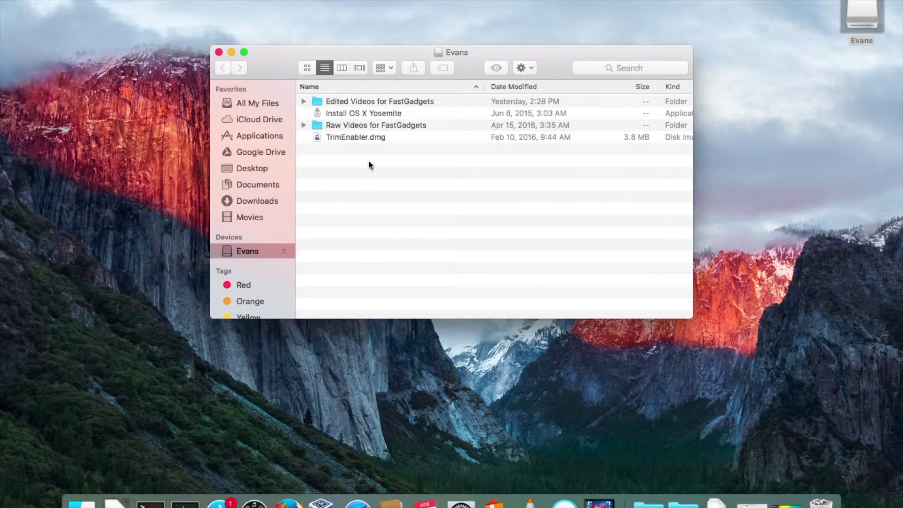
pyautogui.click(361, 138)
pyautogui.click(362, 138)
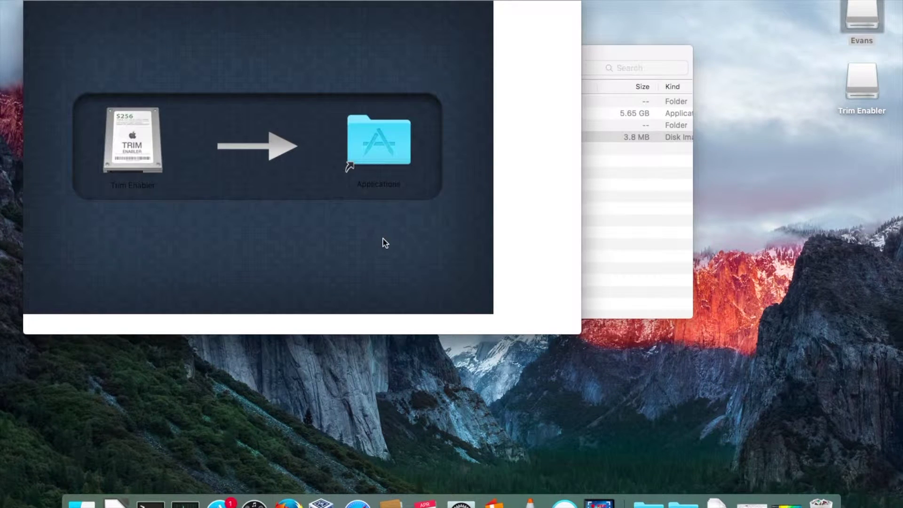
pyautogui.click(141, 137)
pyautogui.moveTo(141, 137); pyautogui.dragTo(393, 142)
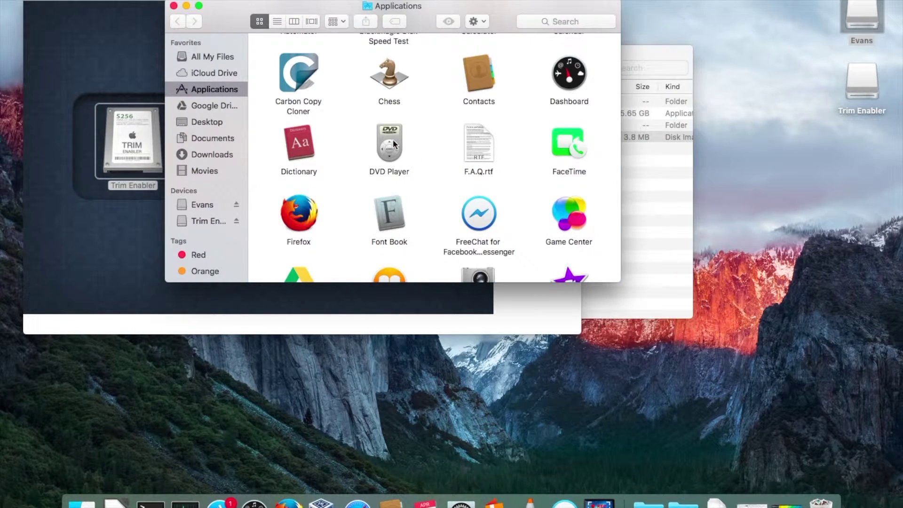
# Scroll through the Applications folder to check the copied Trim Enabler app.
pyautogui.click(393, 140)
pyautogui.scroll(-10, 555, 155)
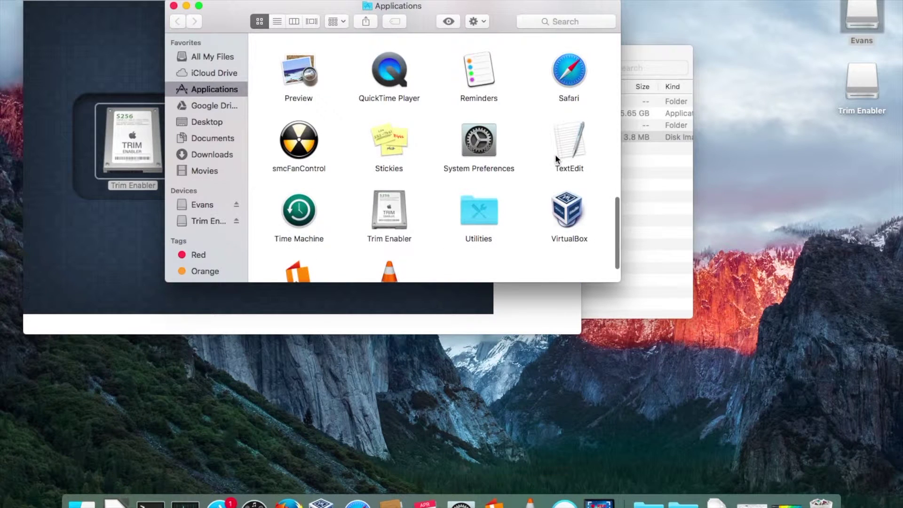
pyautogui.scroll(-3, 553, 161)
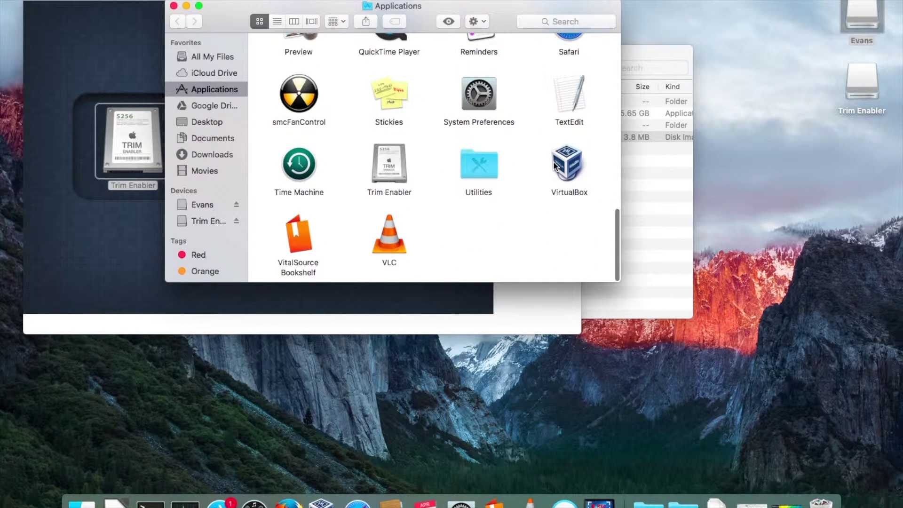
pyautogui.click(109, 5)
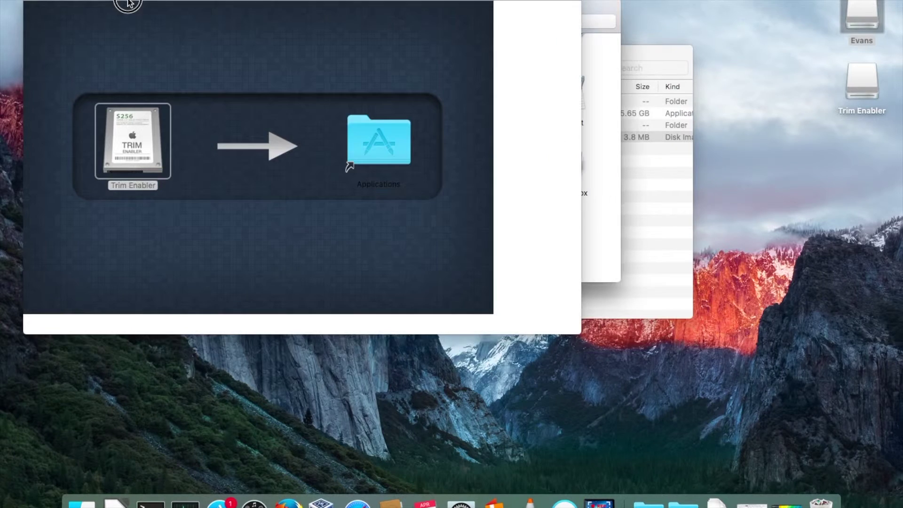
pyautogui.click(601, 132)
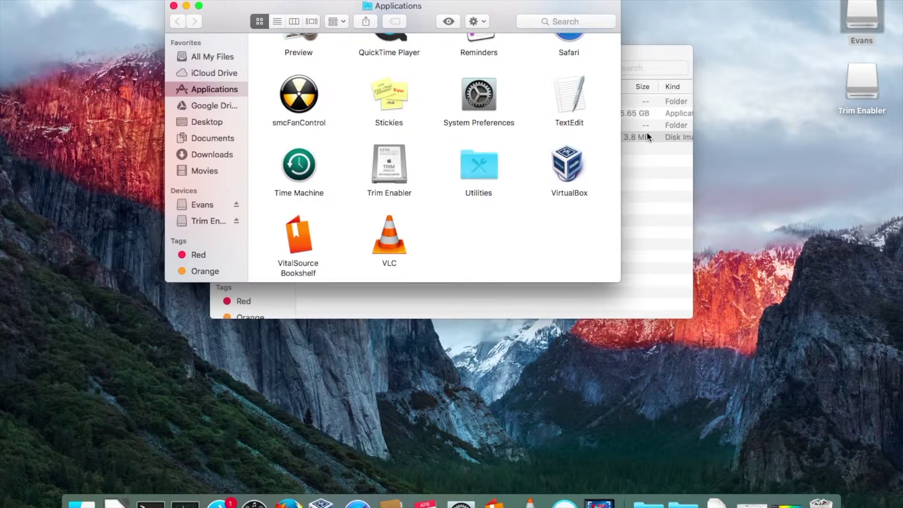
# Eject the Trim Enabler disk image and select Trim Enabler in Applications.
pyautogui.click(862, 84)
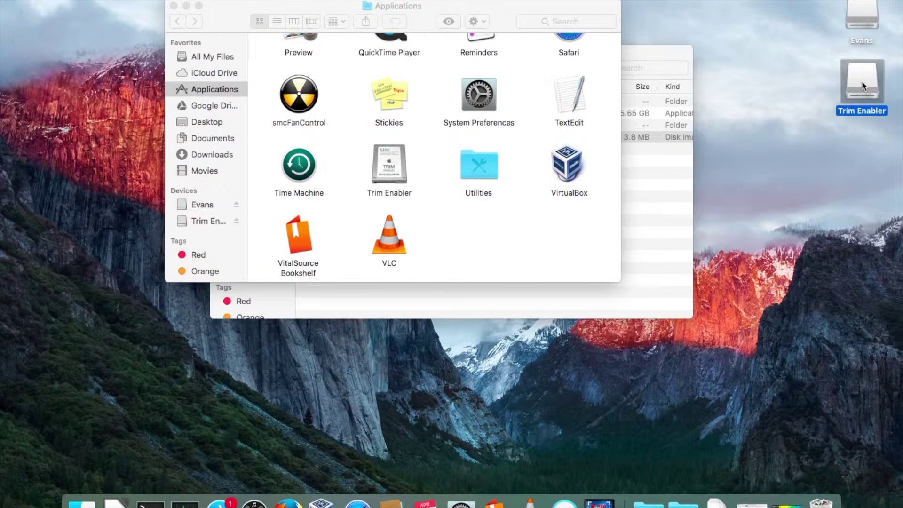
pyautogui.rightClick(861, 80)
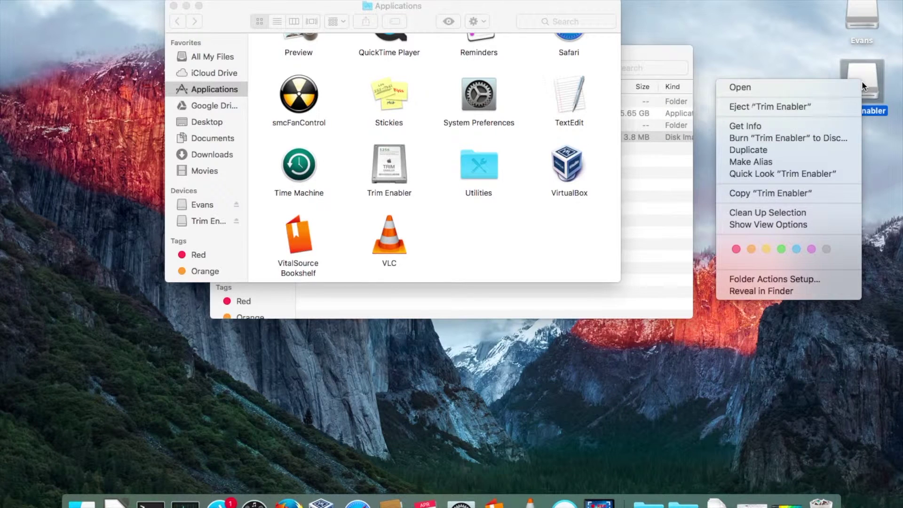
pyautogui.click(772, 109)
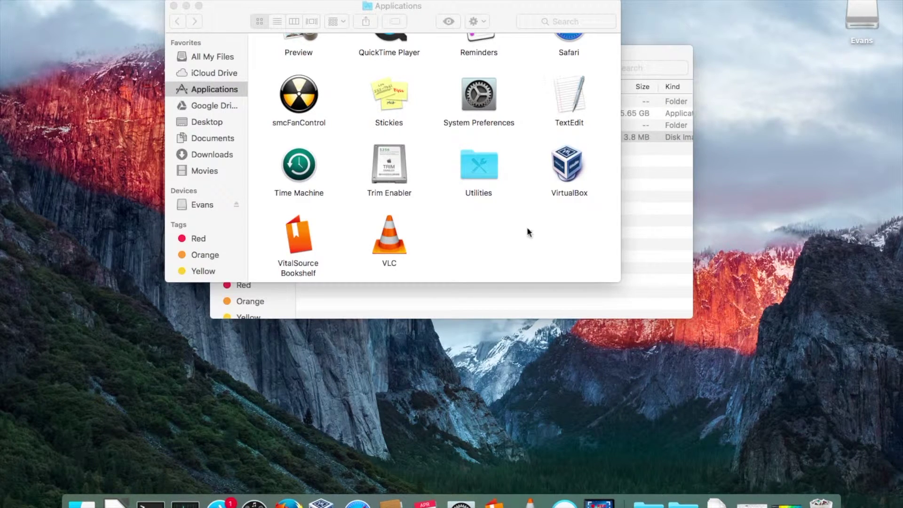
pyautogui.scroll(-1, 527, 230)
pyautogui.scroll(2, 527, 232)
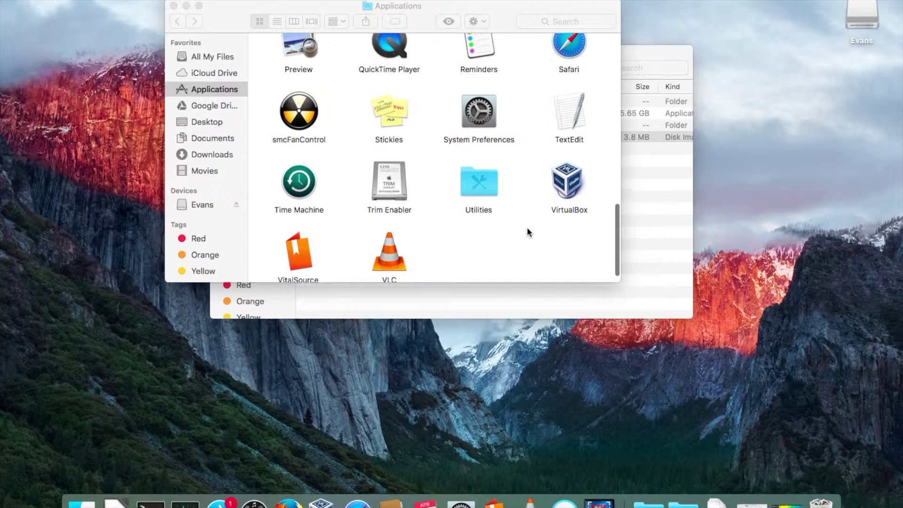
pyautogui.click(387, 176)
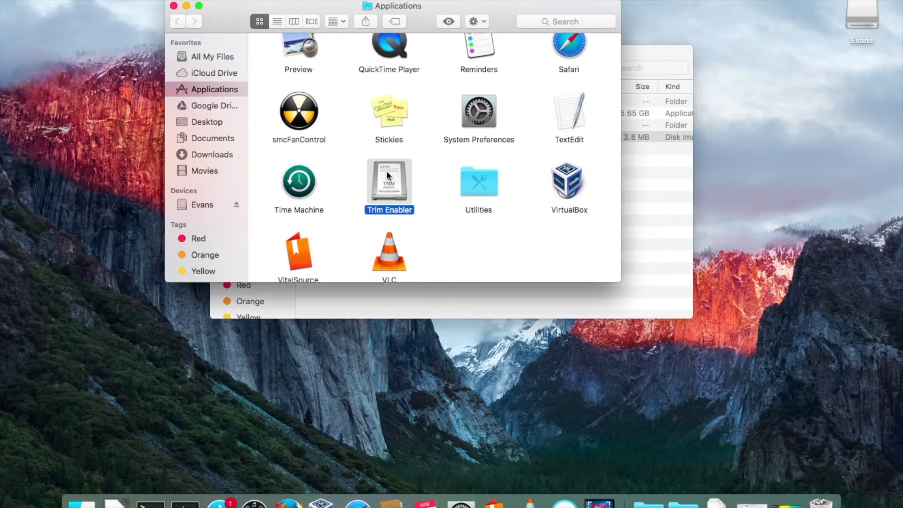
# Launch Trim Enabler and install its helper tool, entering the account password.
pyautogui.doubleClick(387, 176)
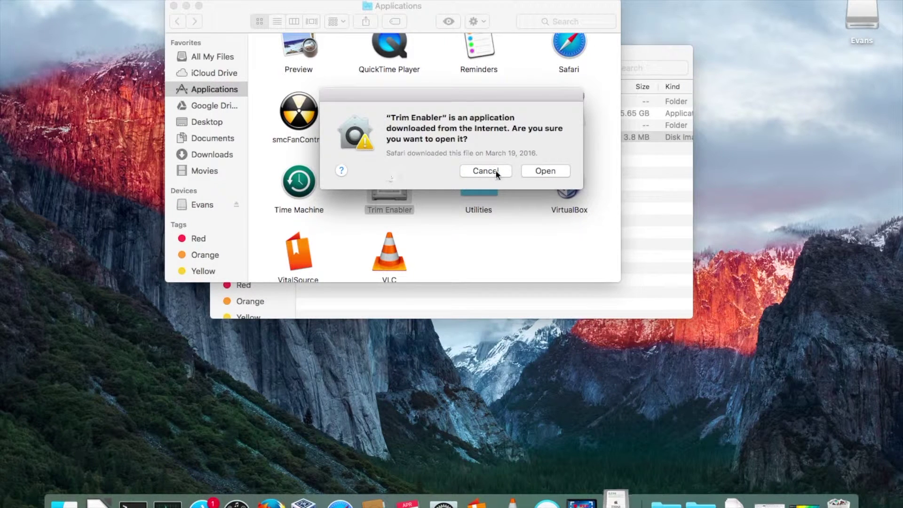
pyautogui.click(535, 176)
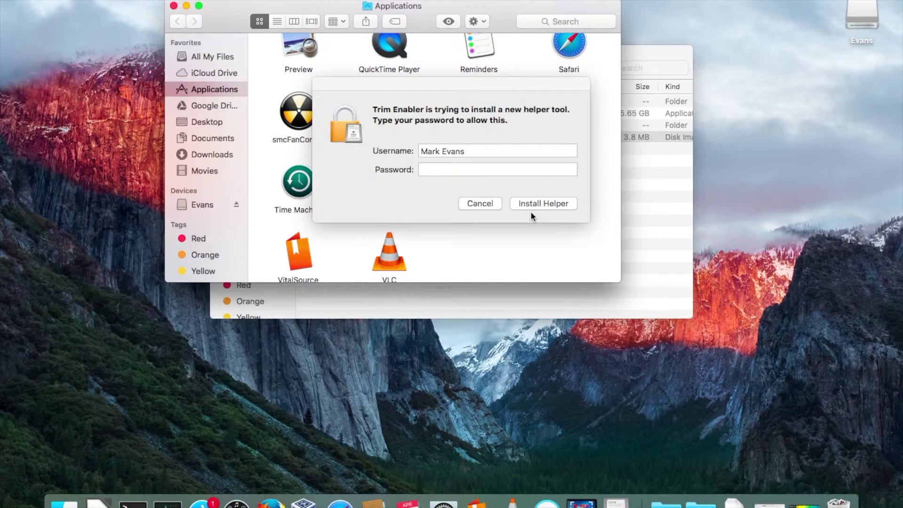
pyautogui.click(490, 172)
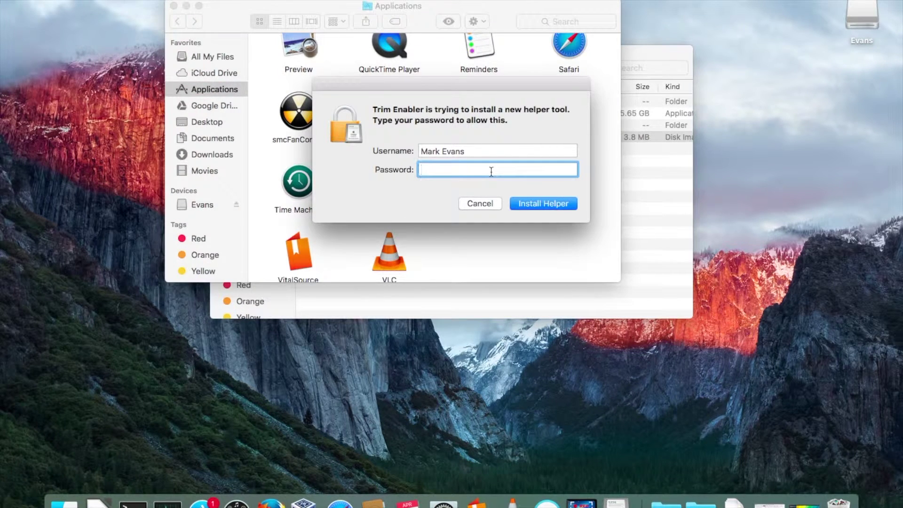
pyautogui.write('•••••••••')
pyautogui.click(563, 205)
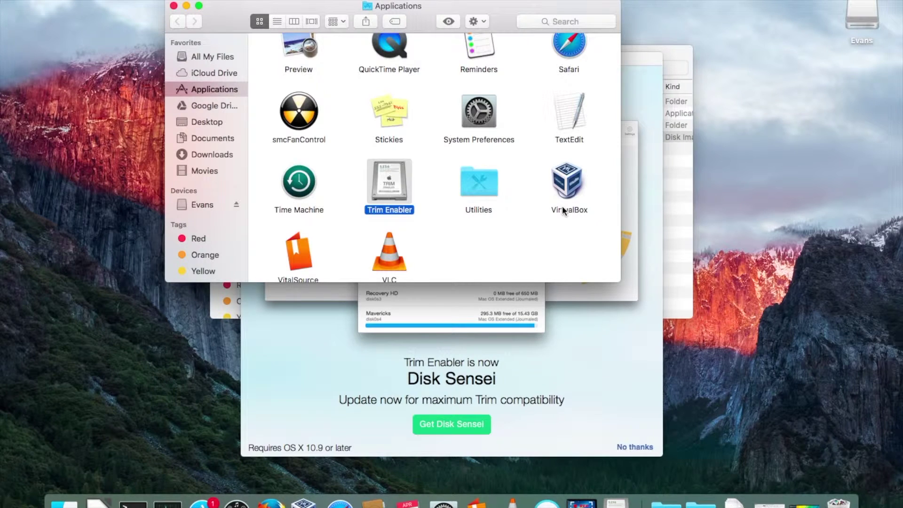
# Decline the Disk Sensei offer, switch Trim on, and close all windows.
pyautogui.click(602, 383)
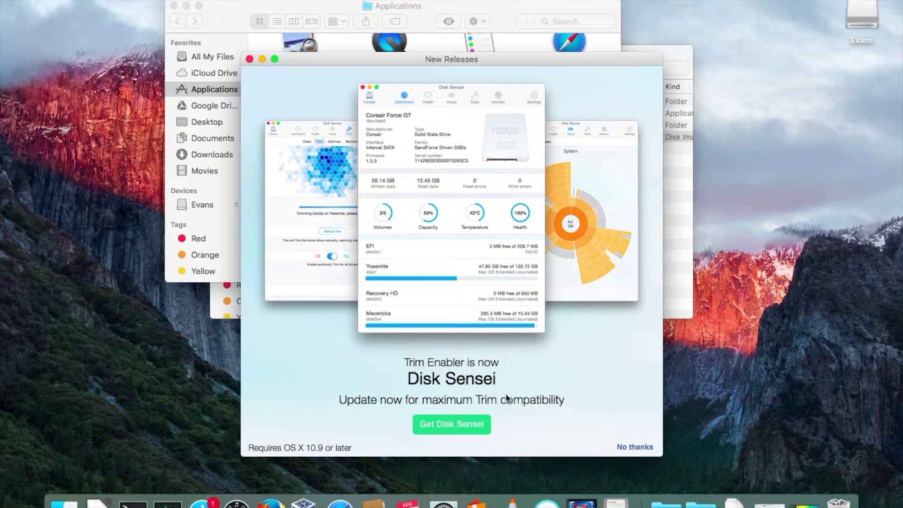
pyautogui.click(632, 446)
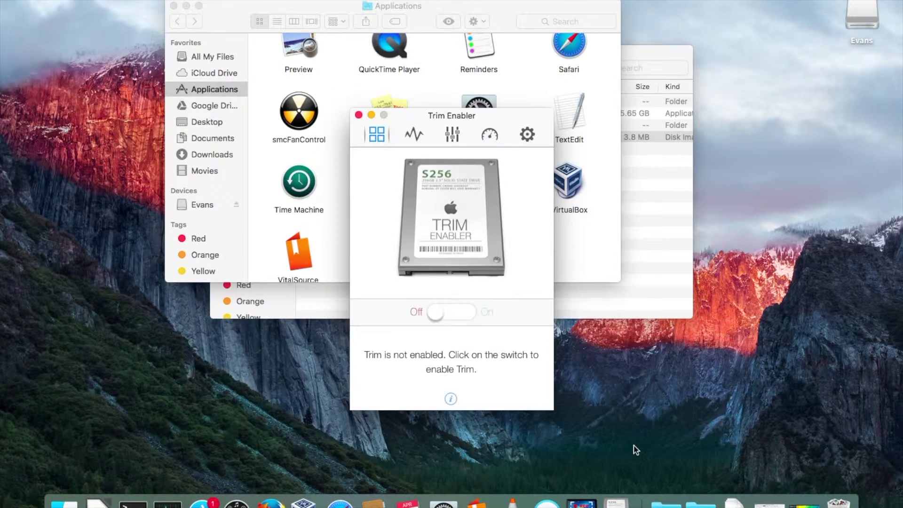
pyautogui.click(439, 311)
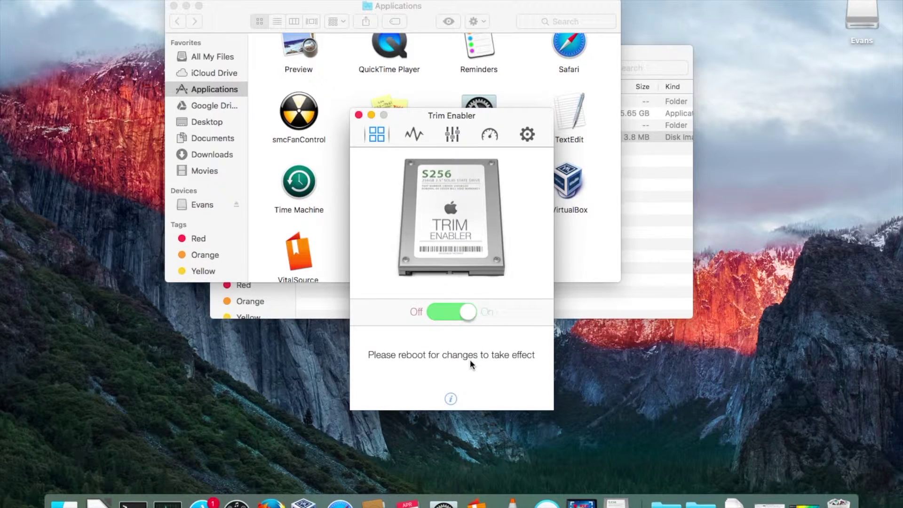
pyautogui.click(358, 116)
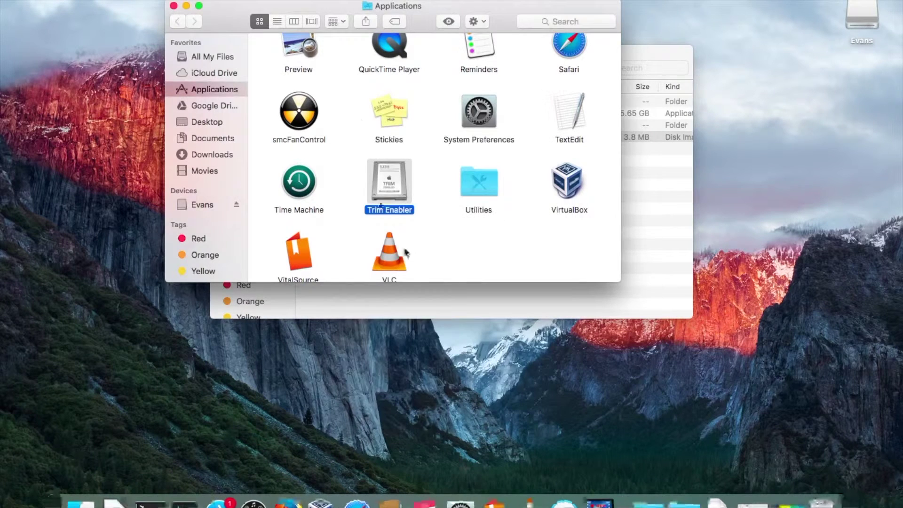
pyautogui.click(174, 6)
pyautogui.click(220, 46)
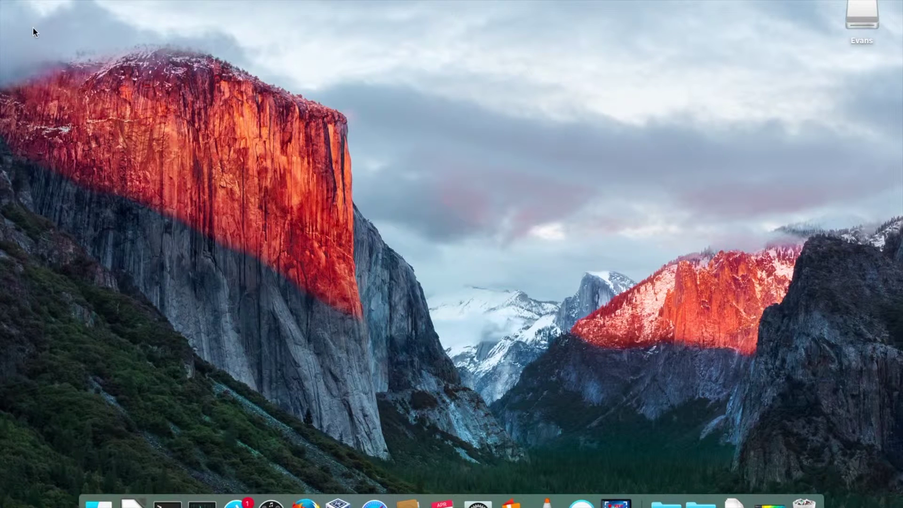
# Open the Apple menu.
pyautogui.click(12, 0)
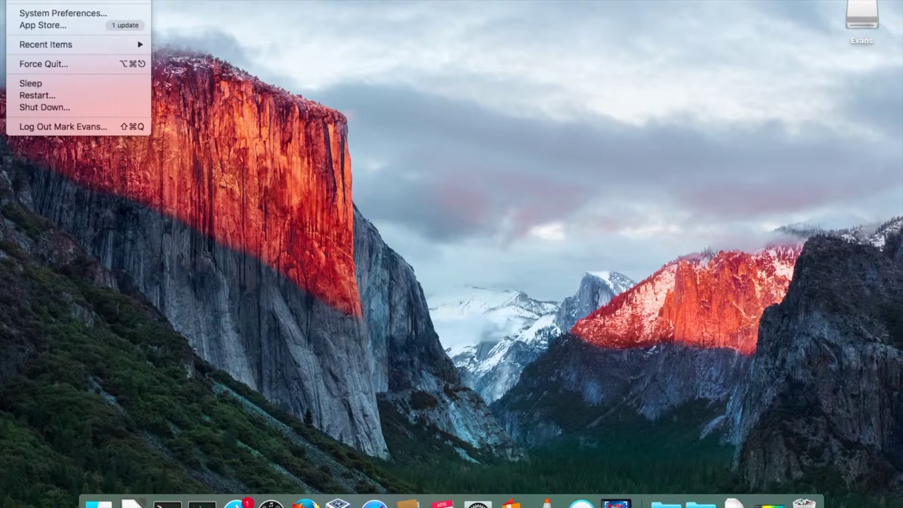
# Check the ADATA SP550 shows TRIM Support: Yes under SATA/SATA Express, then close the report.
pyautogui.click(405, 187)
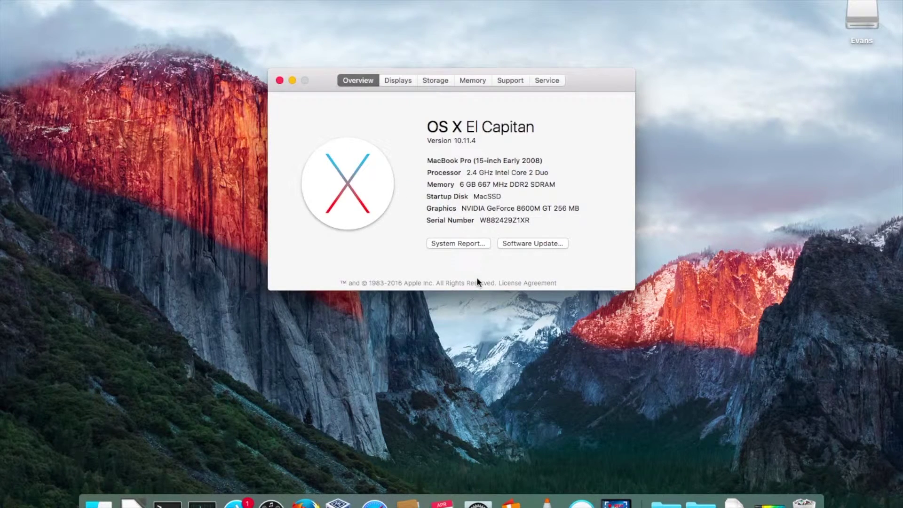
pyautogui.click(459, 243)
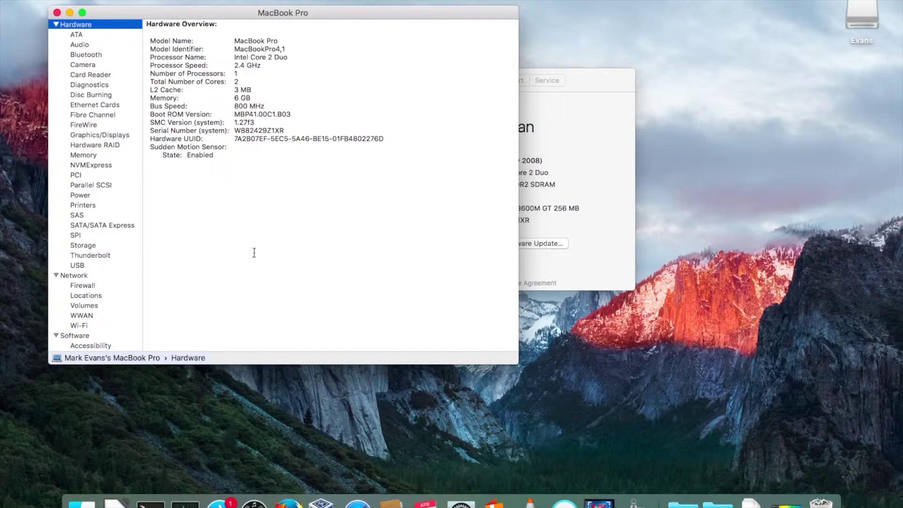
pyautogui.click(93, 224)
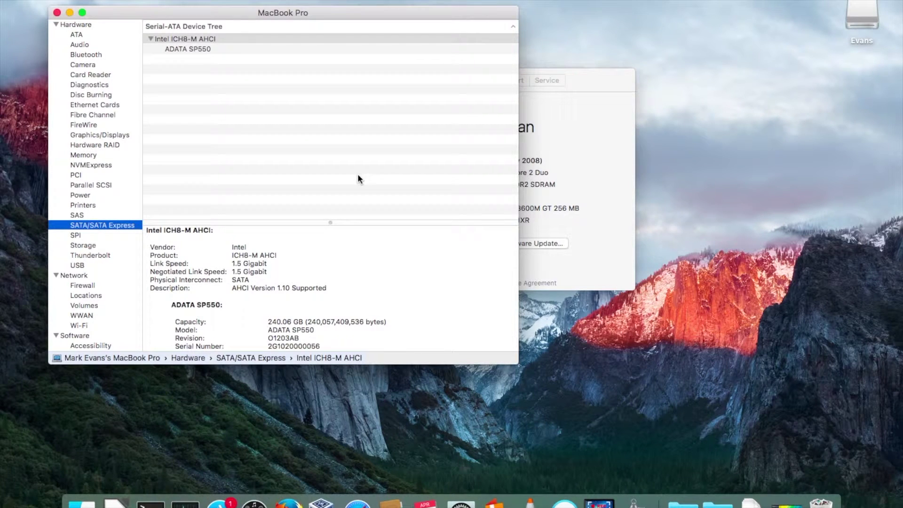
pyautogui.scroll(-5, 372, 283)
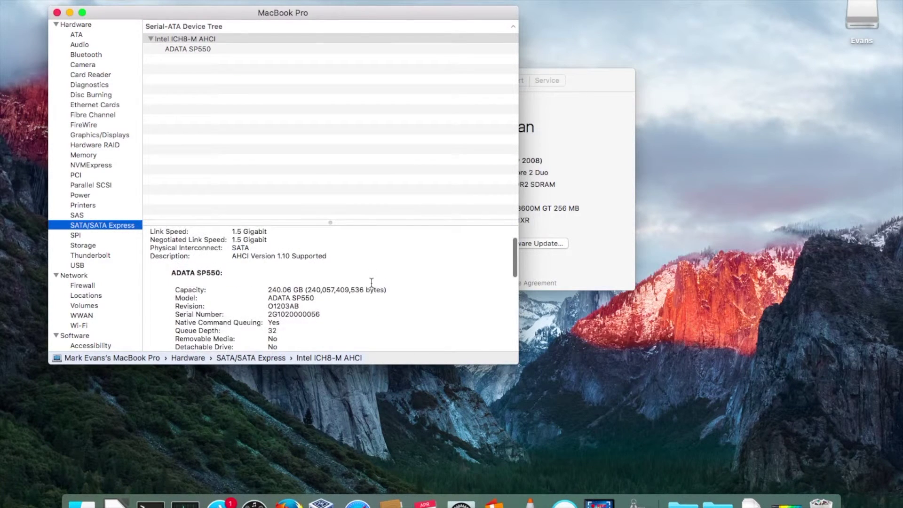
pyautogui.scroll(-3, 349, 296)
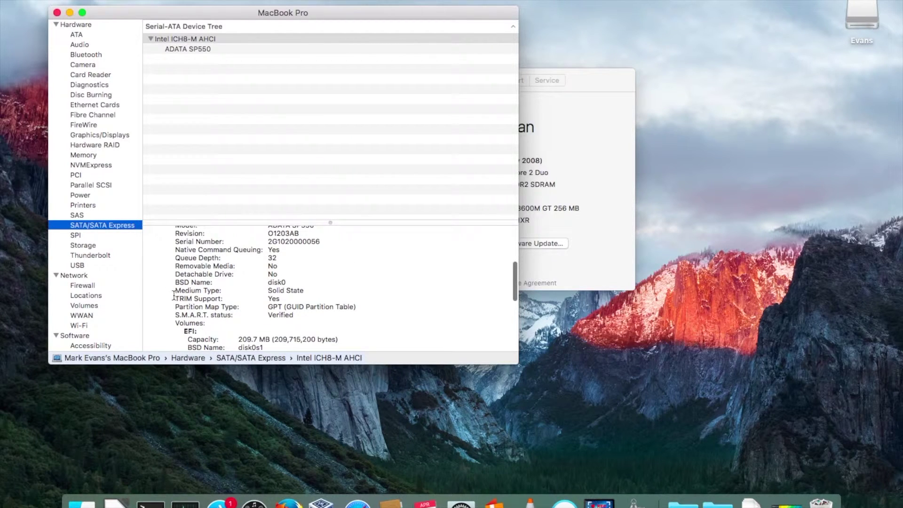
pyautogui.moveTo(174, 297); pyautogui.dragTo(324, 295)
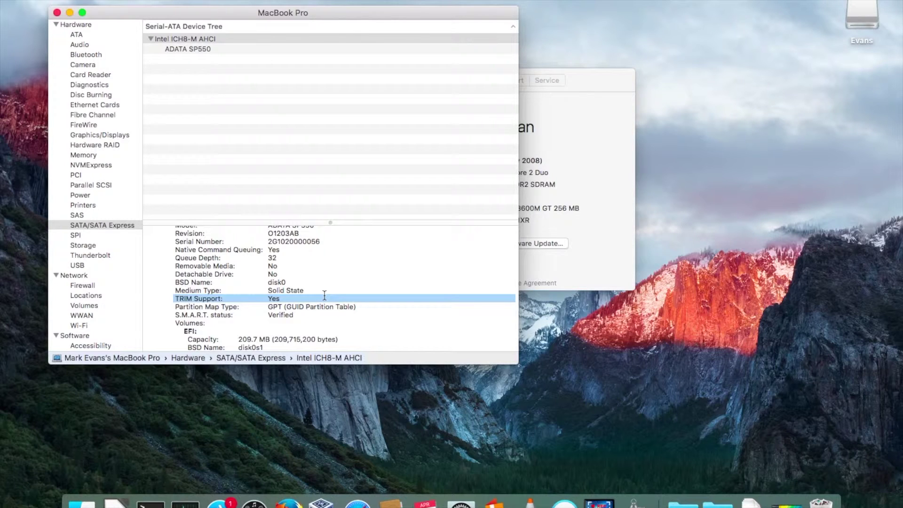
pyautogui.click(348, 296)
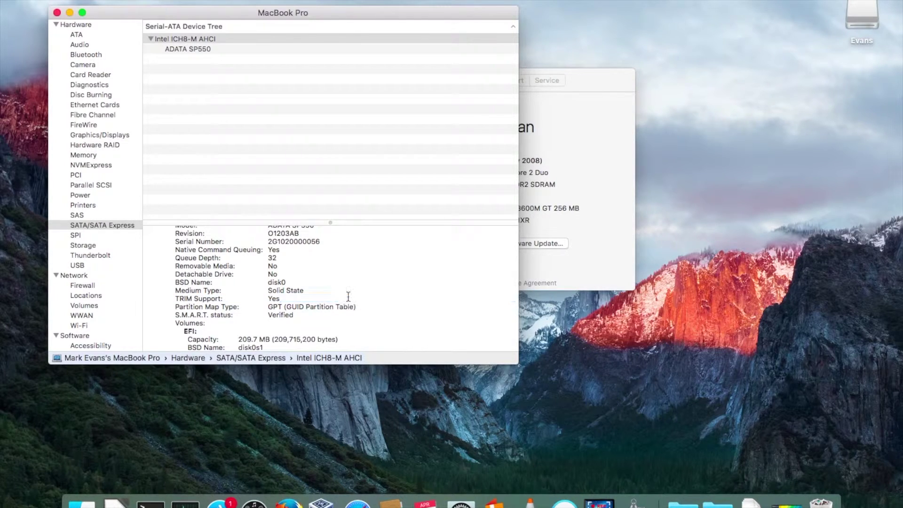
pyautogui.click(57, 13)
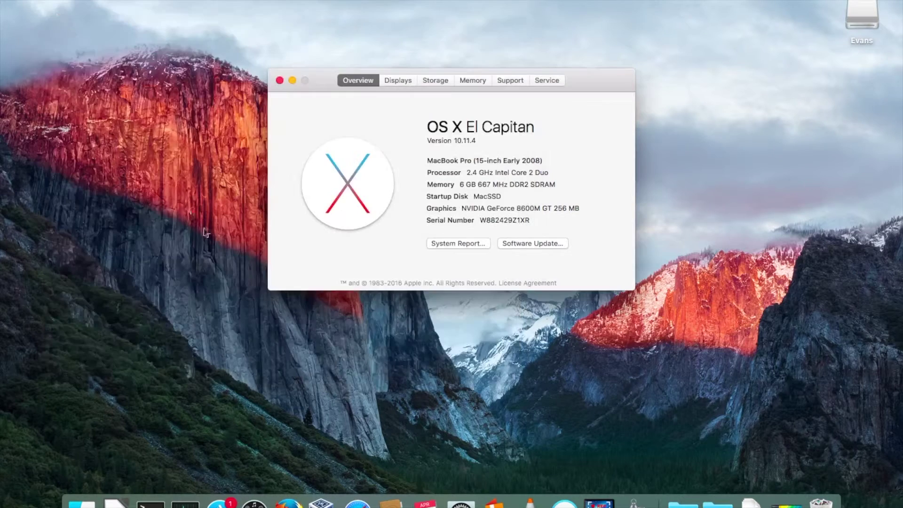
# Close About This Mac and launch Blackmagic Disk Speed Test from the Applications stack.
pyautogui.click(279, 80)
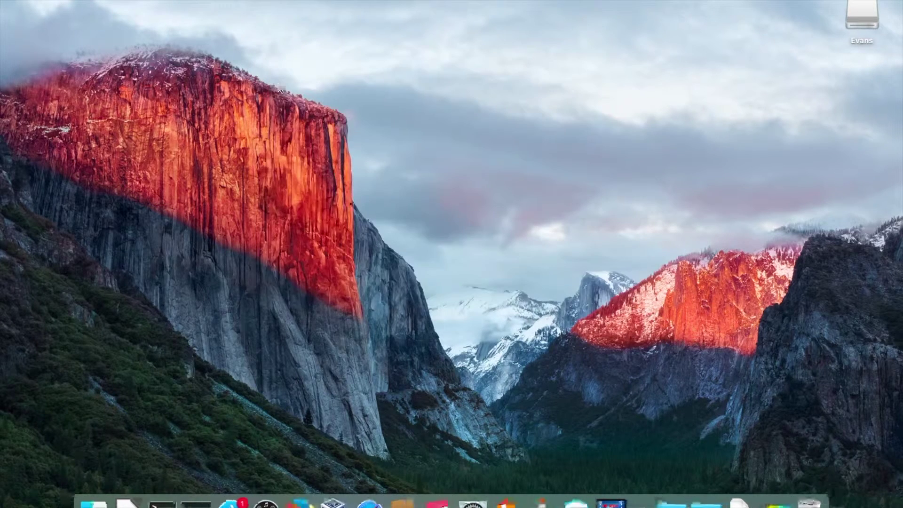
pyautogui.click(664, 502)
pyautogui.click(830, 98)
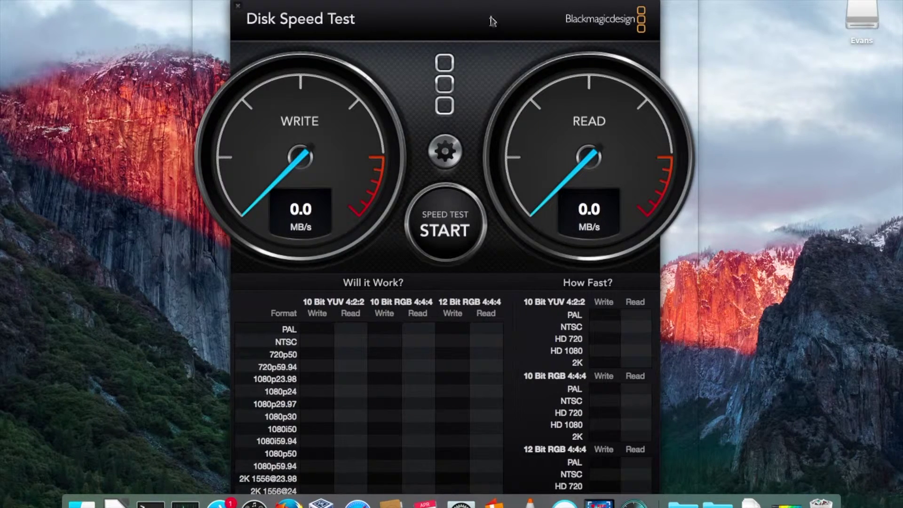
pyautogui.moveTo(491, 21); pyautogui.dragTo(495, 14)
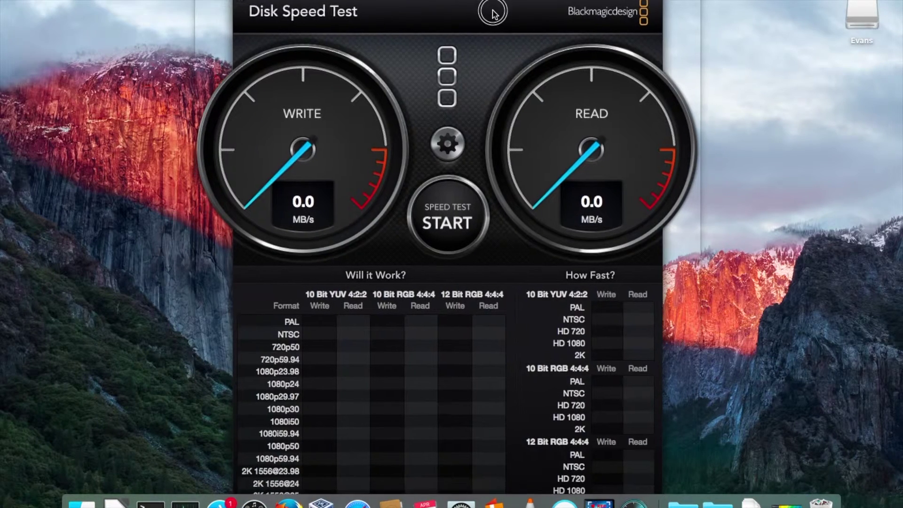
# Start the Blackmagic disk speed benchmark.
pyautogui.click(456, 226)
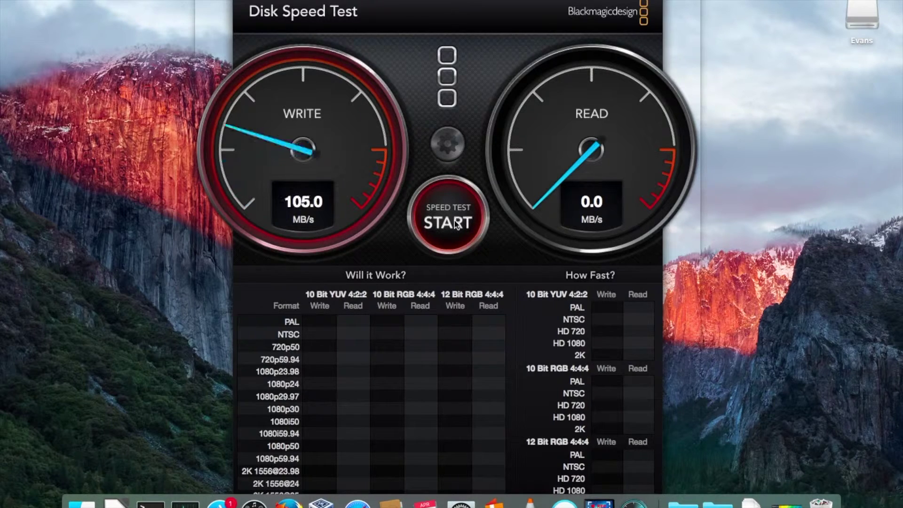